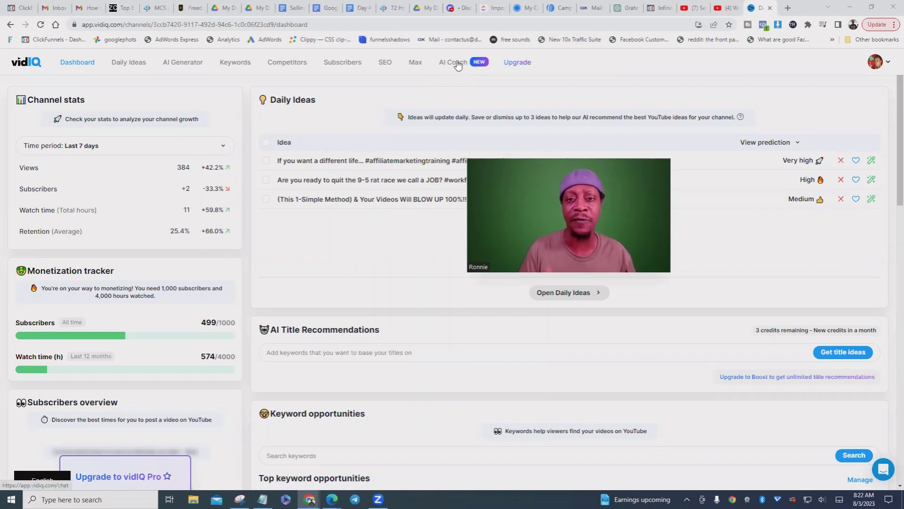
Open the AI Coach, ask it for 50 faceless YouTube channel niches, and select "Personal finance tips" in the answer
{"action": "left_click", "coordinate": [457, 63]}
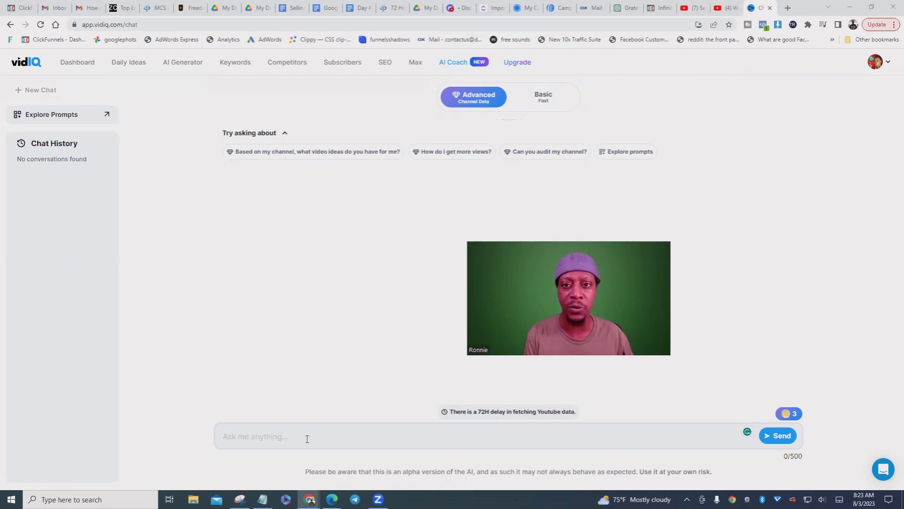
{"action": "left_click_drag", "start_coordinate": [223, 437], "coordinate": [394, 455]}
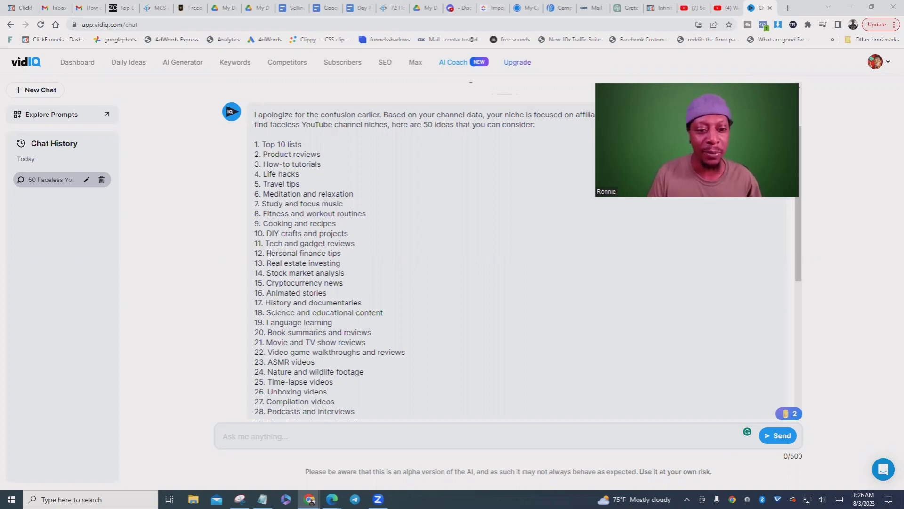
{"action": "left_click_drag", "start_coordinate": [342, 253], "coordinate": [271, 254]}
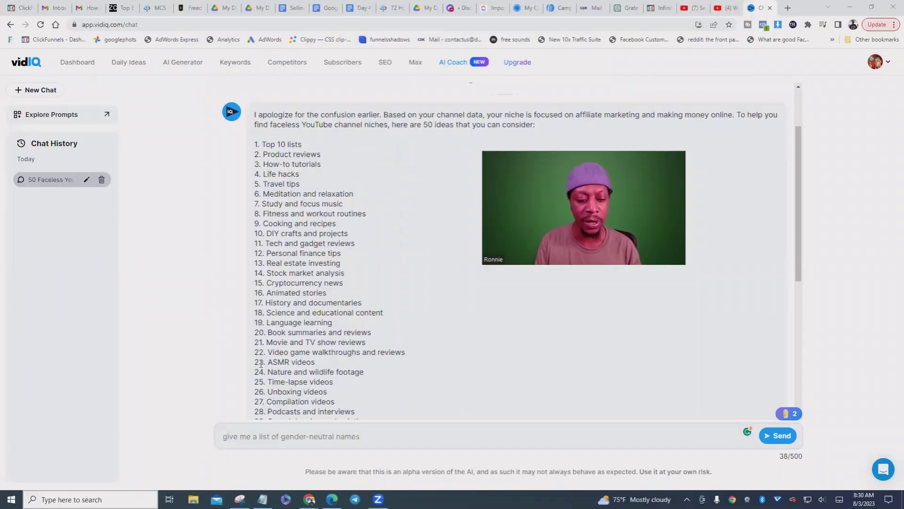
Send the AI Coach the prompt "give me a list of gender-neutral names"
{"action": "left_click_drag", "start_coordinate": [225, 437], "coordinate": [361, 442]}
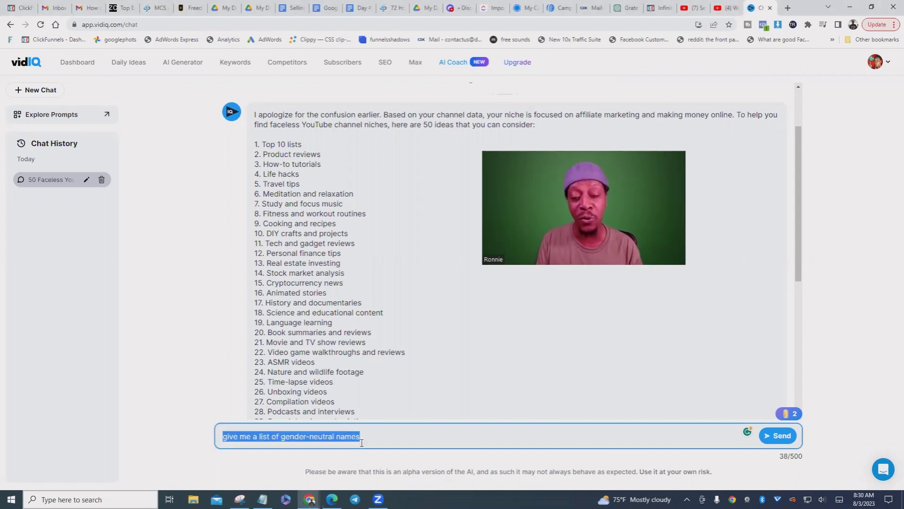
{"action": "key", "text": "Return"}
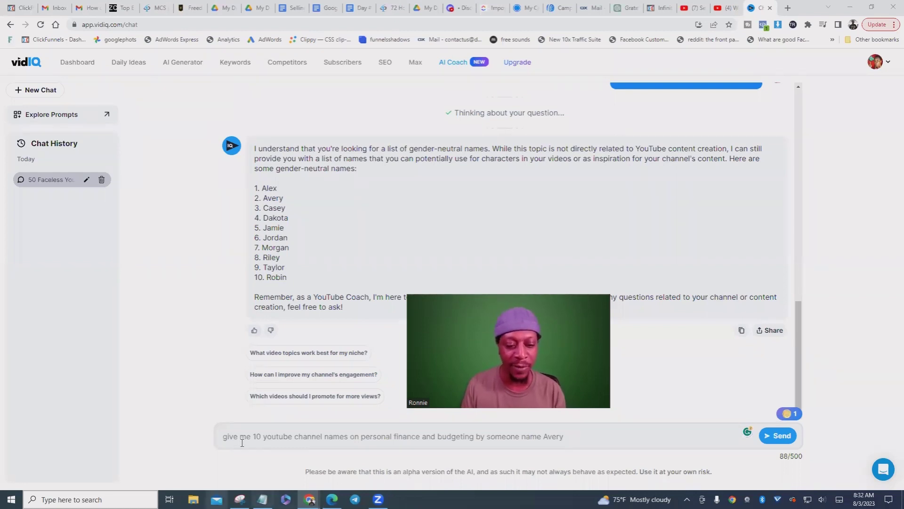
Ask for "10 youtube channel names on personal finance and budgeting by someone name Avery" and select "Money Matters with Avery" from the answer
{"action": "left_click_drag", "start_coordinate": [246, 437], "coordinate": [366, 437]}
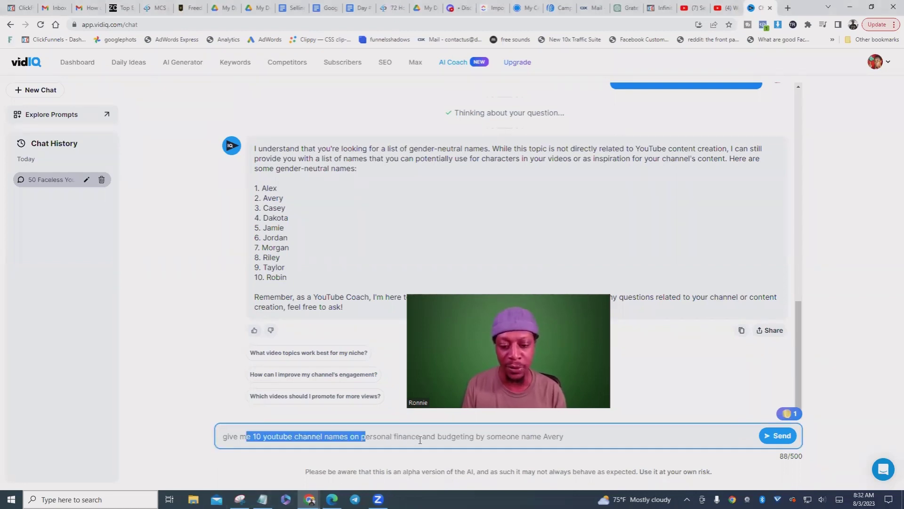
{"action": "left_click_drag", "start_coordinate": [420, 439], "coordinate": [562, 441]}
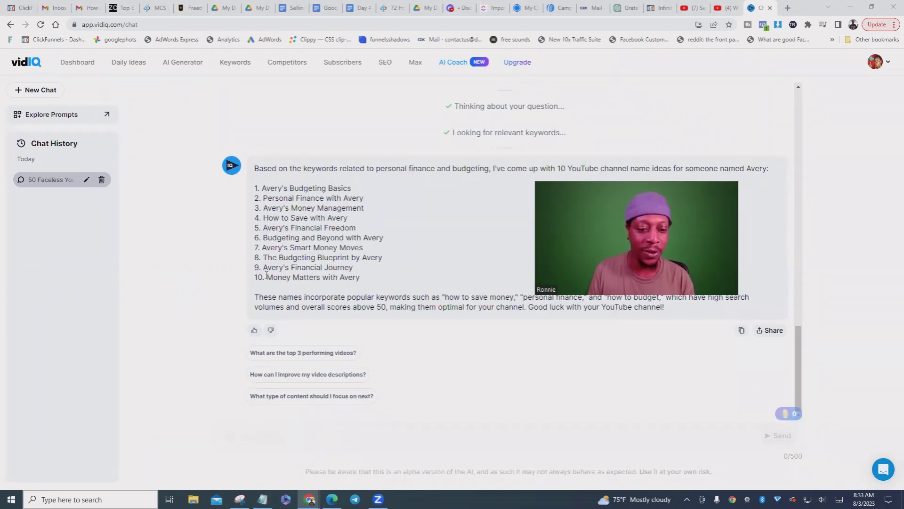
{"action": "left_click_drag", "start_coordinate": [267, 277], "coordinate": [360, 278]}
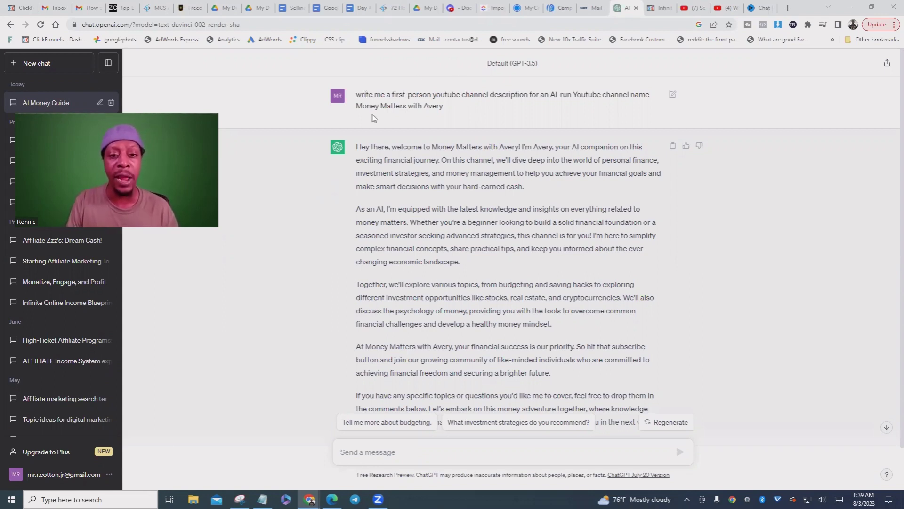
Switch to ChatGPT and examine the first-person channel description prompt and the description generated for Money Matters with Avery
{"action": "triple_click", "coordinate": [488, 93]}
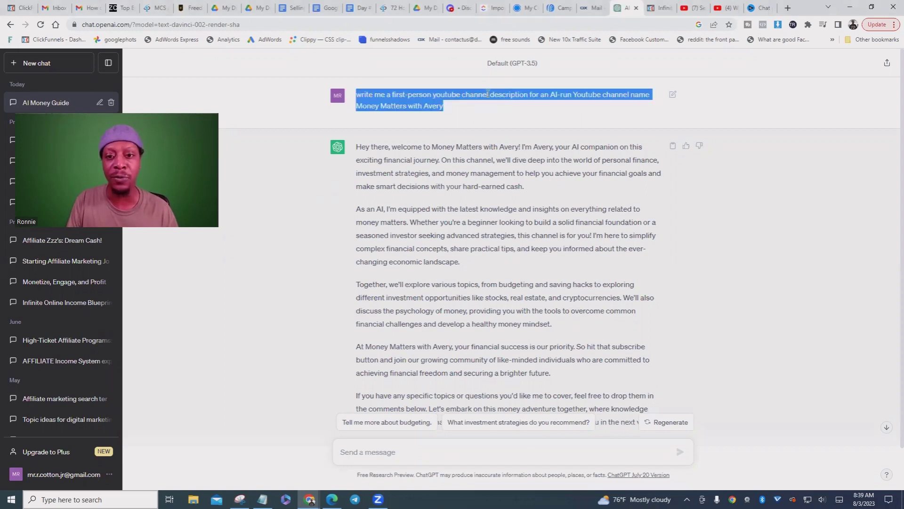
{"action": "left_click_drag", "start_coordinate": [493, 94], "coordinate": [534, 110]}
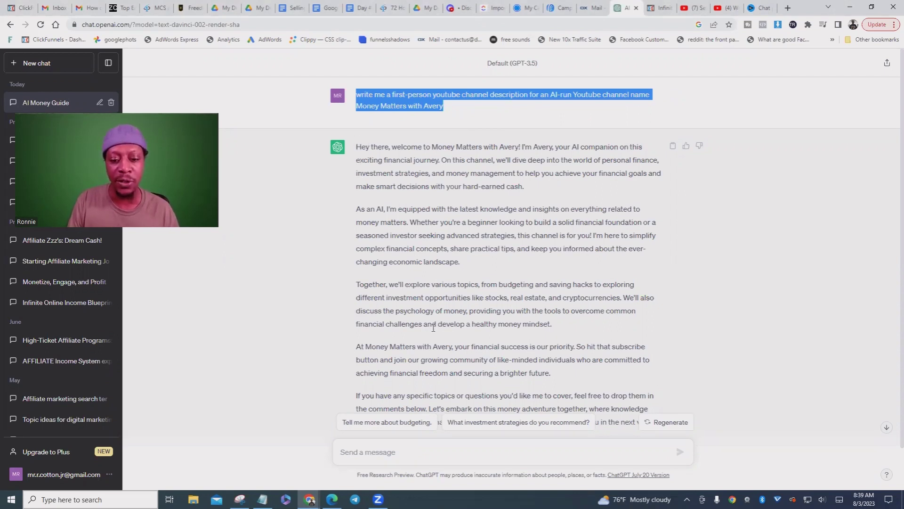
{"action": "left_click_drag", "start_coordinate": [356, 147], "coordinate": [461, 413]}
{"action": "scroll", "coordinate": [490, 279], "scroll_direction": "down", "scroll_amount": 1}
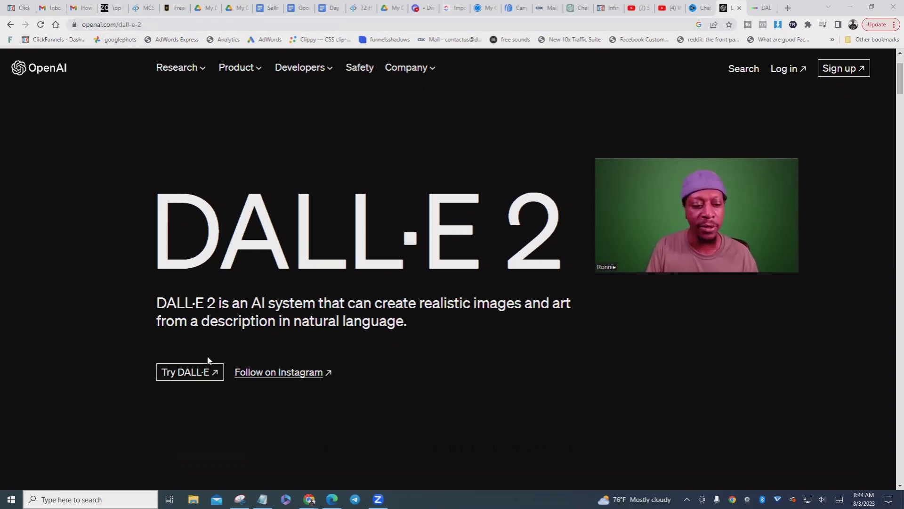
Open DALL-E, review the "cute baby faced robot that loves talking about money" prompt, and generate variations of the uploaded robot image
{"action": "left_click", "coordinate": [191, 373]}
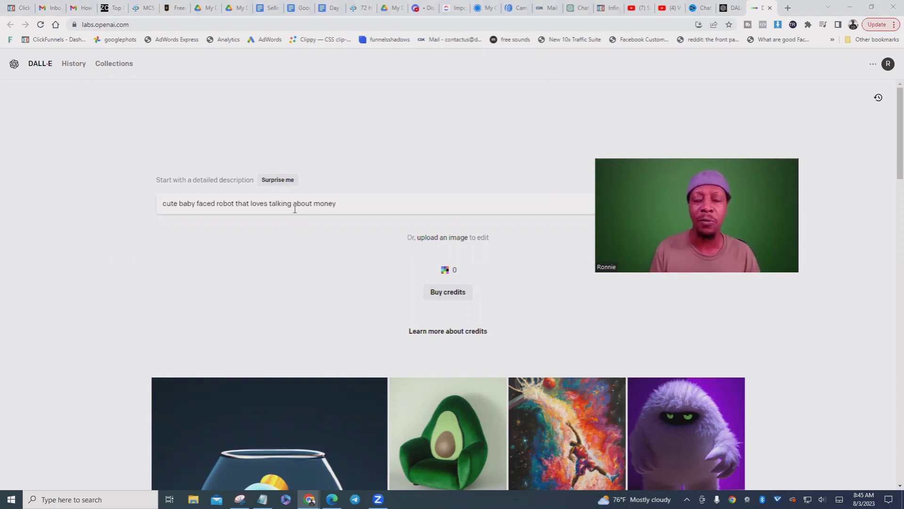
{"action": "left_click_drag", "start_coordinate": [162, 203], "coordinate": [338, 201]}
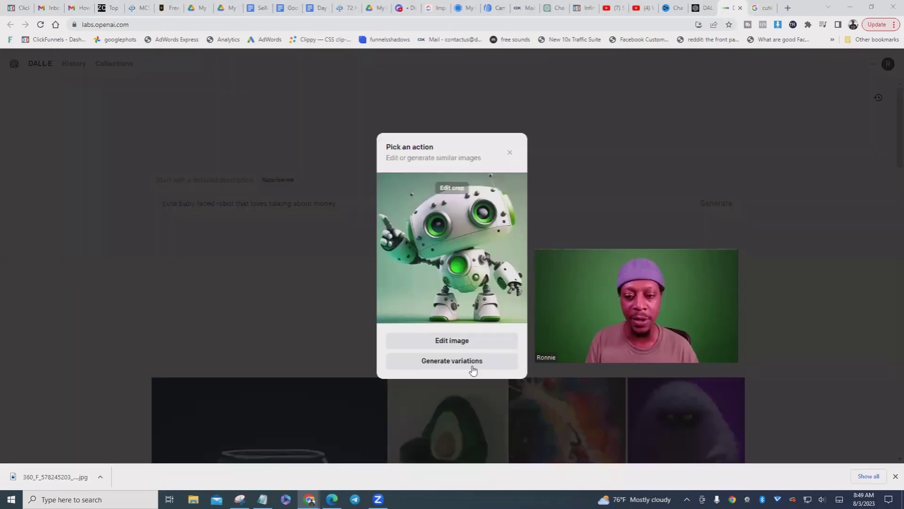
{"action": "left_click", "coordinate": [473, 370]}
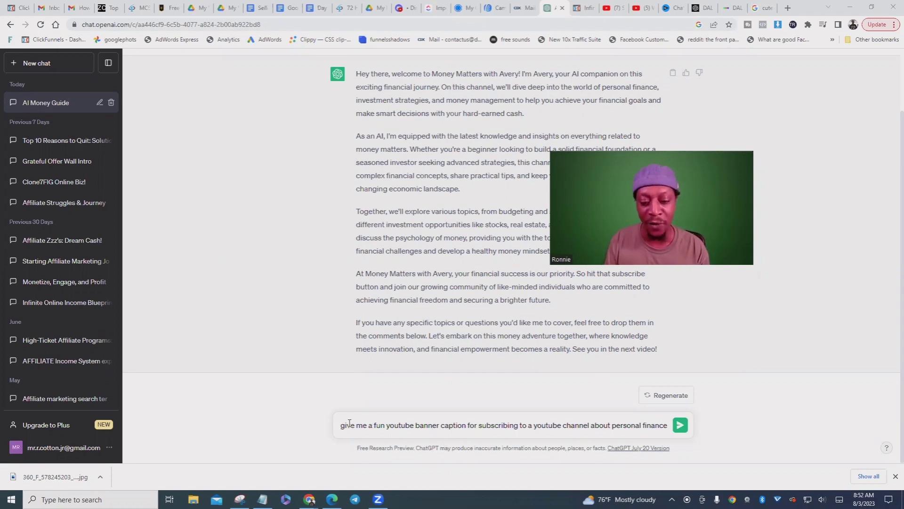
Ask ChatGPT to "give me a fun youtube banner caption for subscribing to a youtube channel about personal finance"
{"action": "left_click_drag", "start_coordinate": [340, 424], "coordinate": [653, 425]}
{"action": "left_click", "coordinate": [681, 440]}
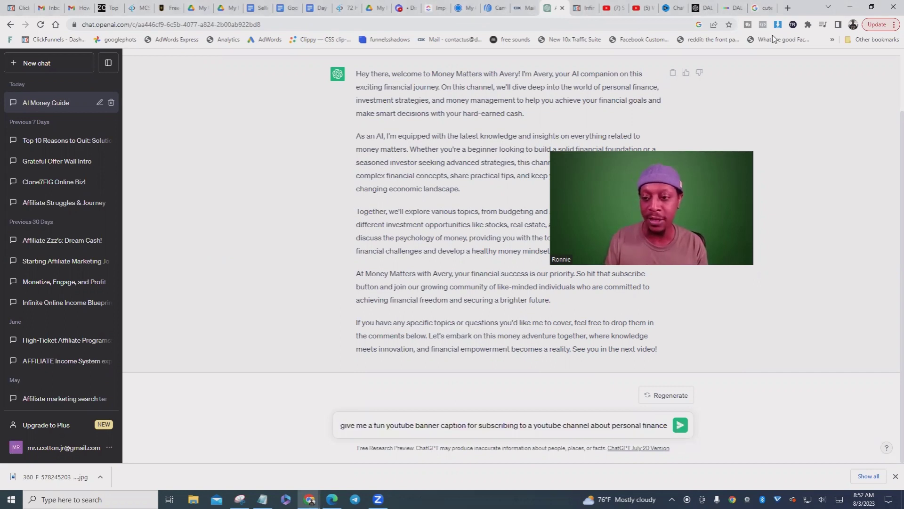
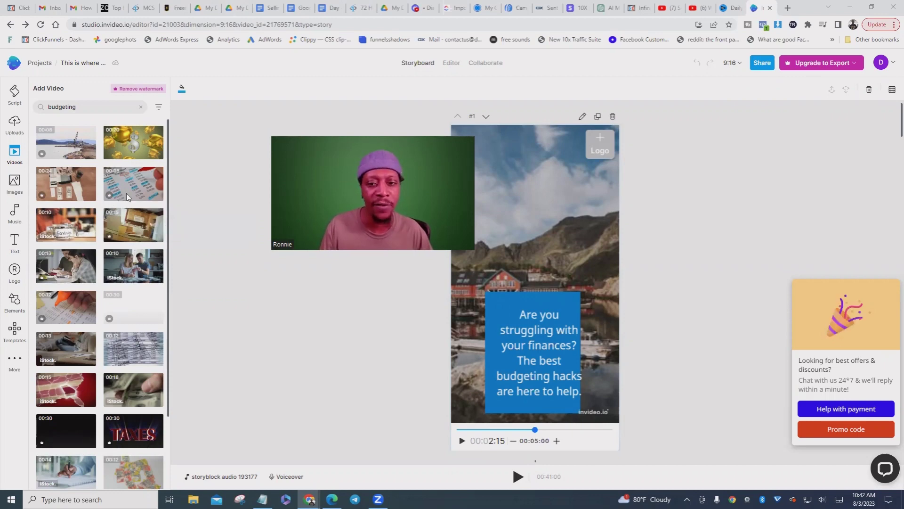
In InVideo, replace the first scene's media with the family budget sheet clip from the budgeting videos, keeping the default trim
{"action": "left_click_drag", "start_coordinate": [126, 188], "coordinate": [579, 221]}
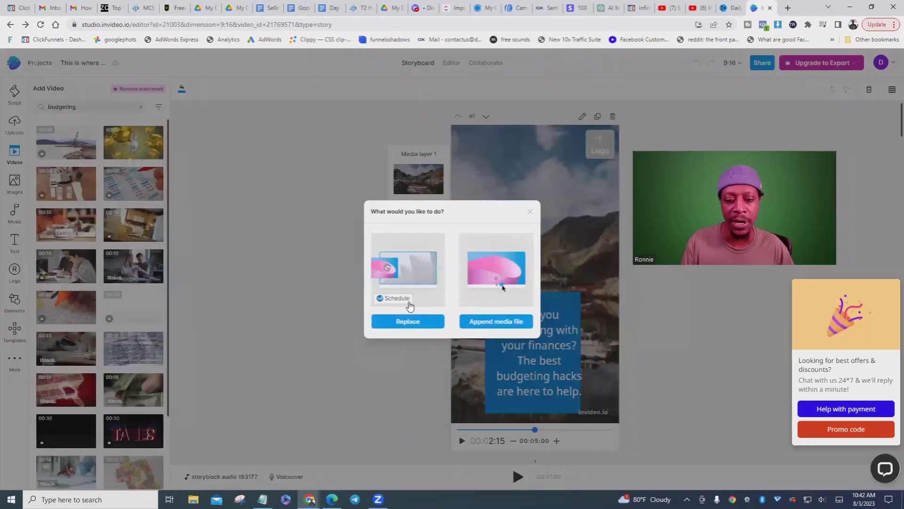
{"action": "left_click", "coordinate": [408, 321]}
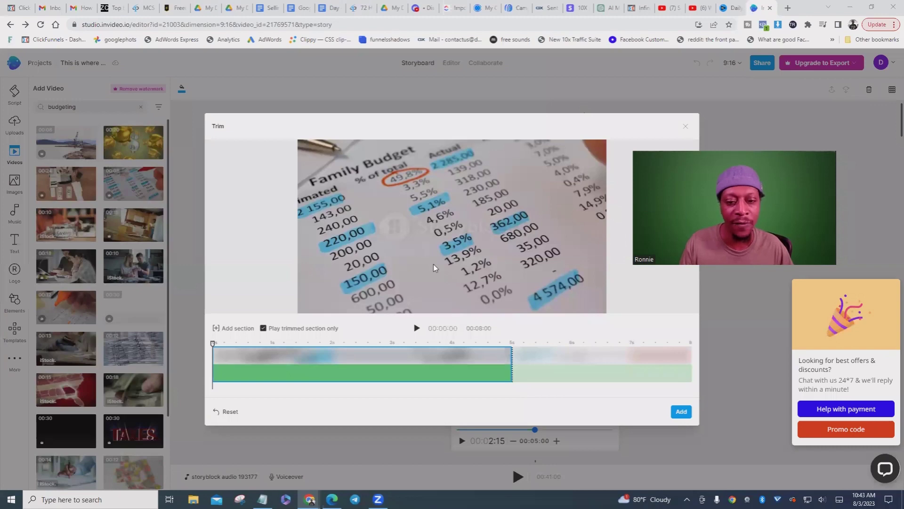
{"action": "left_click", "coordinate": [681, 412]}
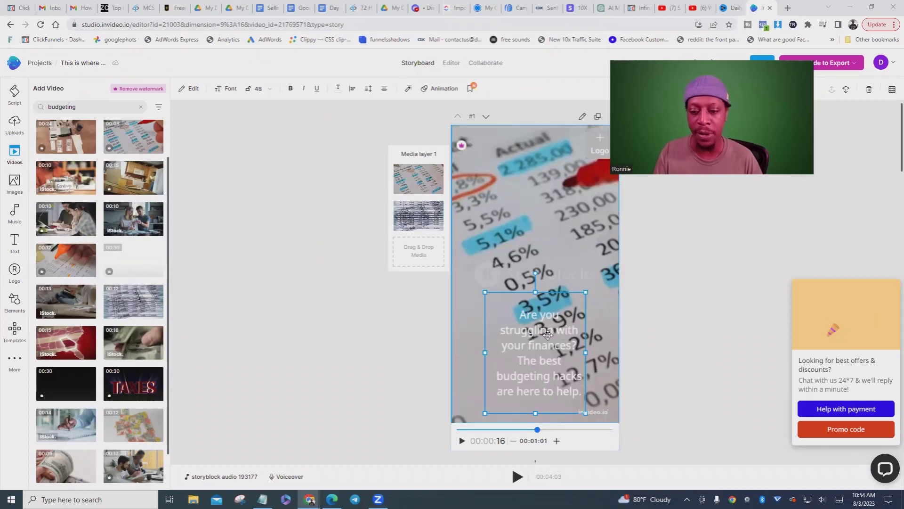
Move the first scene's caption toward the frame's left edge and change its text background fill colour
{"action": "left_click_drag", "start_coordinate": [547, 334], "coordinate": [474, 224]}
{"action": "left_click_drag", "start_coordinate": [524, 273], "coordinate": [537, 332]}
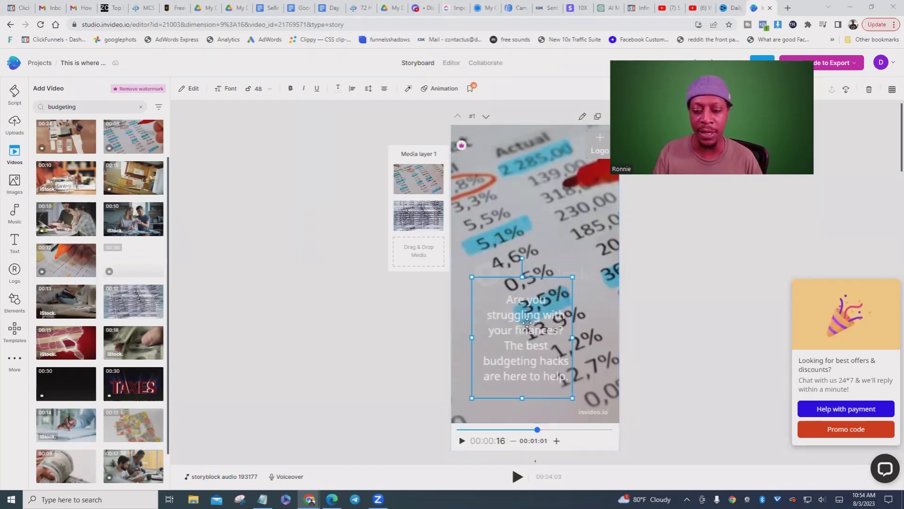
{"action": "left_click", "coordinate": [232, 89]}
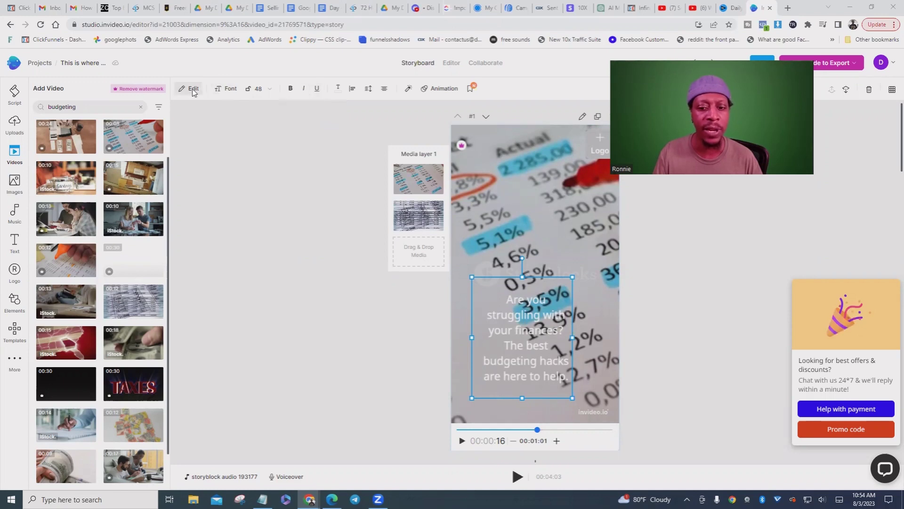
{"action": "left_click", "coordinate": [409, 88]}
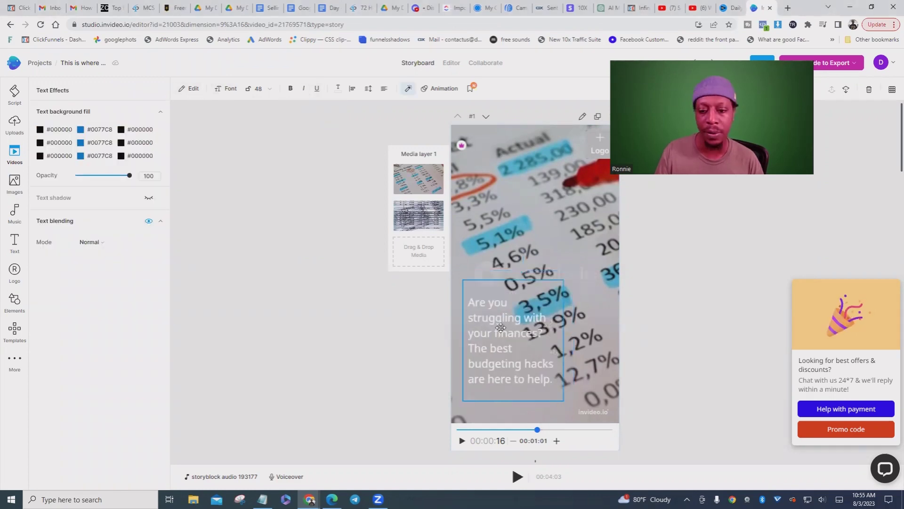
{"action": "left_click_drag", "start_coordinate": [481, 279], "coordinate": [478, 283]}
{"action": "left_click", "coordinate": [487, 304]}
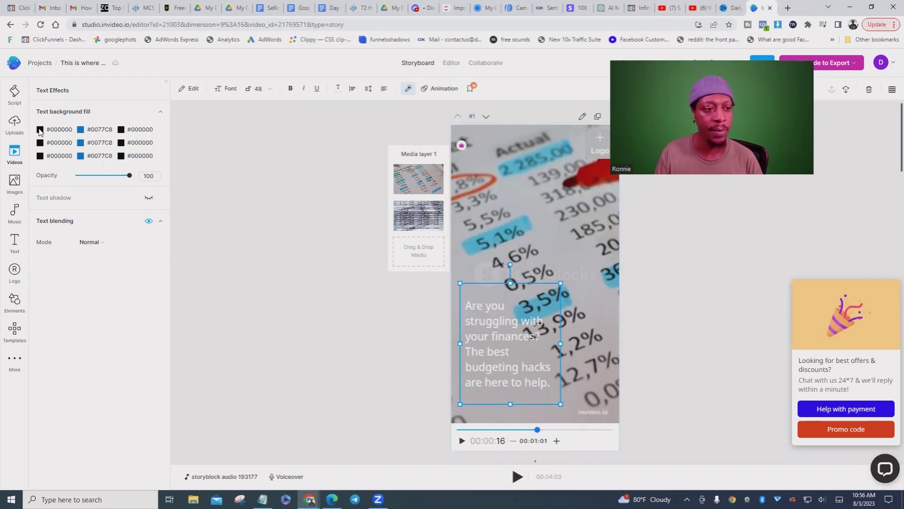
{"action": "left_click", "coordinate": [47, 141]}
{"action": "left_click", "coordinate": [41, 296]}
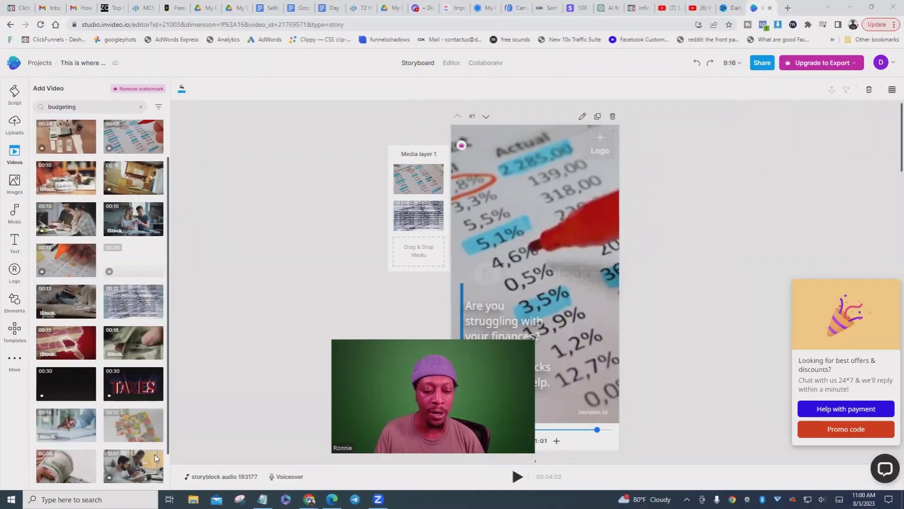
Generate an automated text-to-speech voiceover of type Realistic (New) and add it for all scenes
{"action": "left_click", "coordinate": [294, 476]}
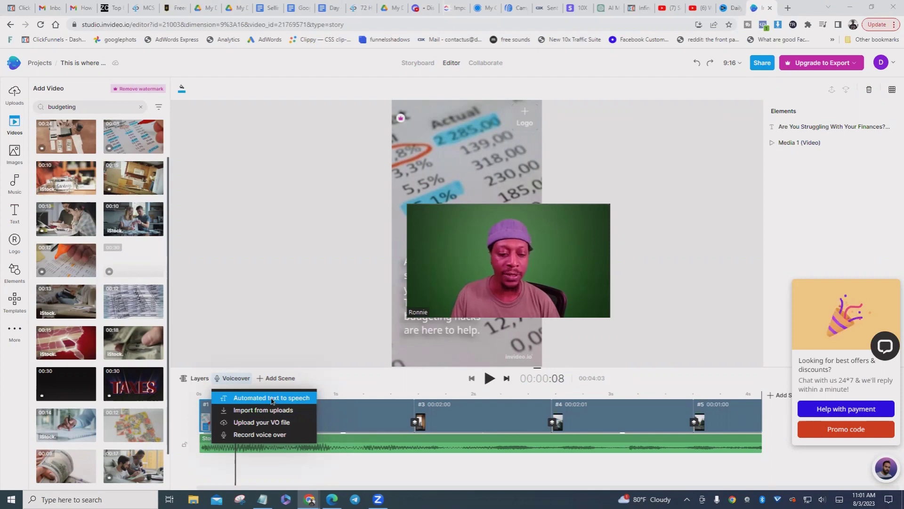
{"action": "left_click", "coordinate": [272, 398]}
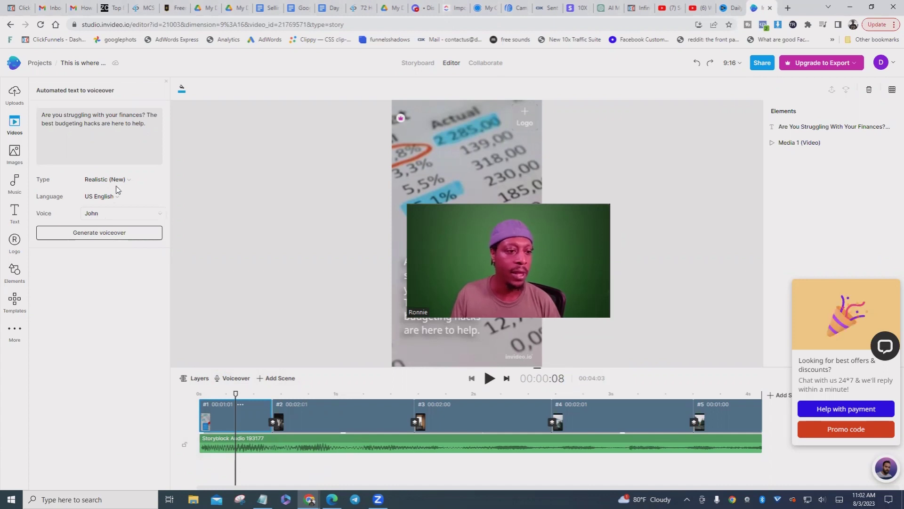
{"action": "left_click", "coordinate": [147, 182]}
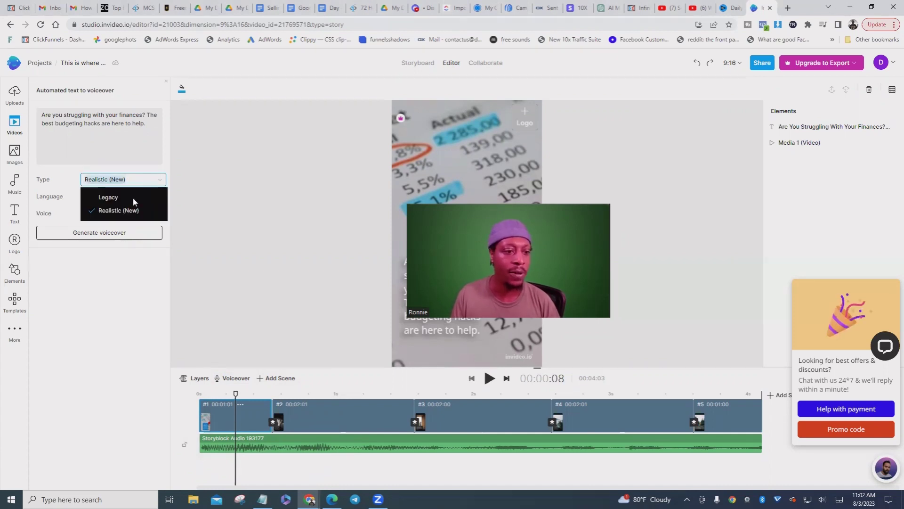
{"action": "left_click", "coordinate": [126, 210]}
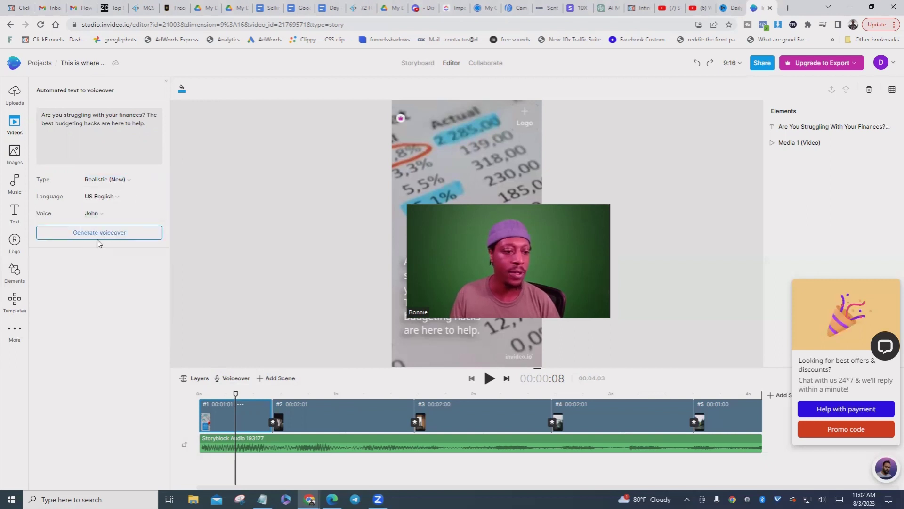
{"action": "left_click", "coordinate": [101, 233]}
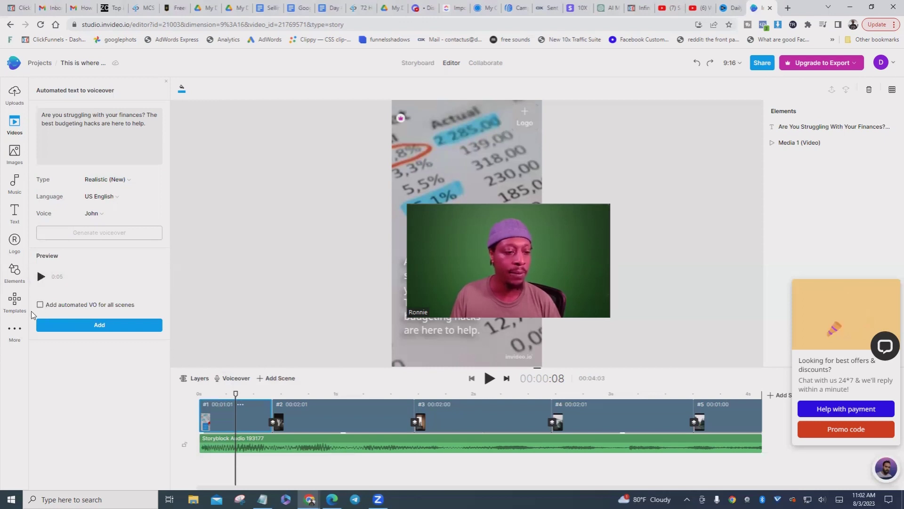
{"action": "left_click", "coordinate": [72, 306]}
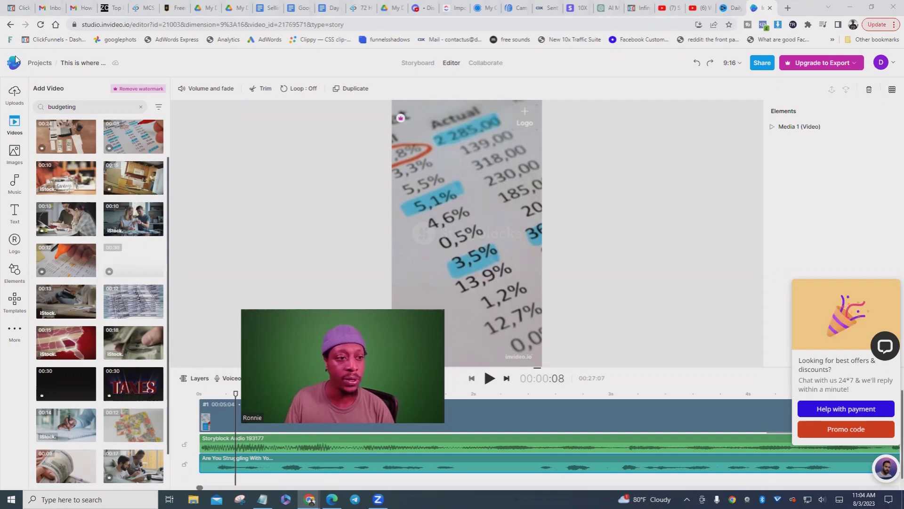
Add the track "Sunny Morning (Instrumental)" from the Inspiring mood music to the video
{"action": "left_click", "coordinate": [15, 195]}
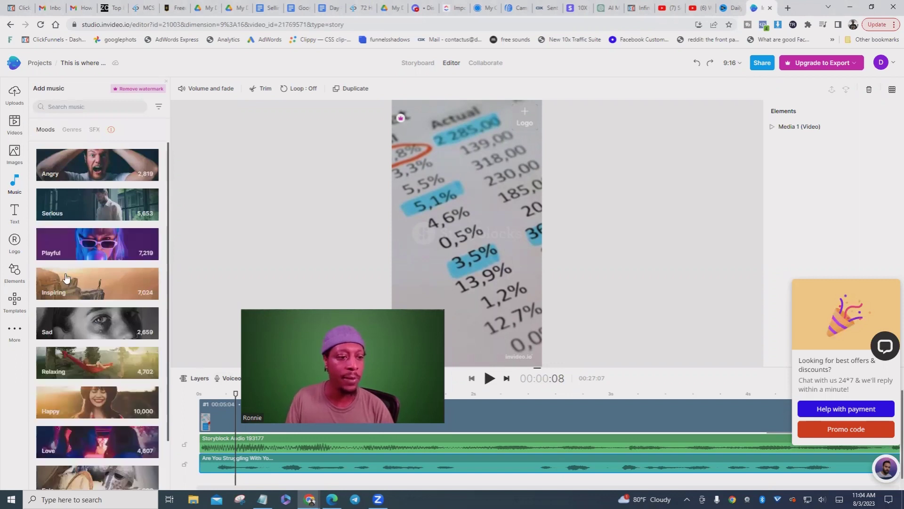
{"action": "left_click", "coordinate": [92, 288]}
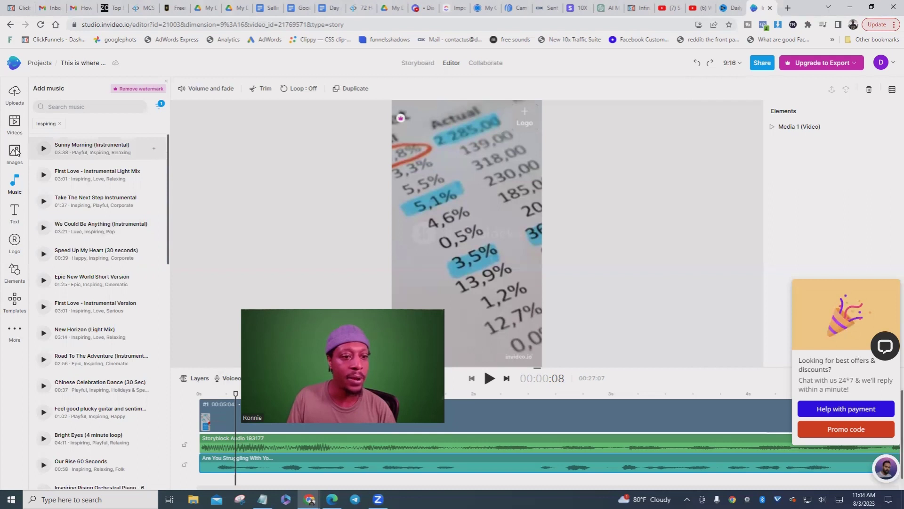
{"action": "left_click", "coordinate": [152, 147]}
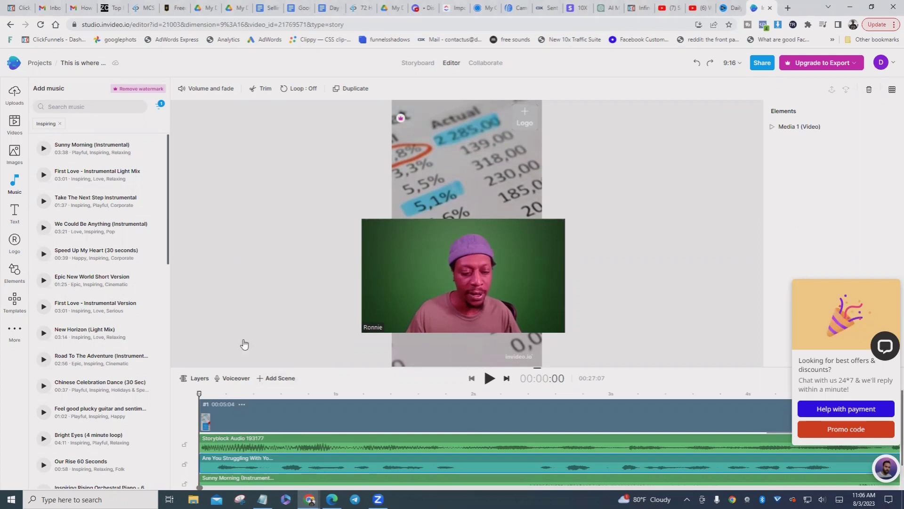
Lower the audio track's volume to about -21.6 dB and play the video to preview it
{"action": "left_click", "coordinate": [215, 91]}
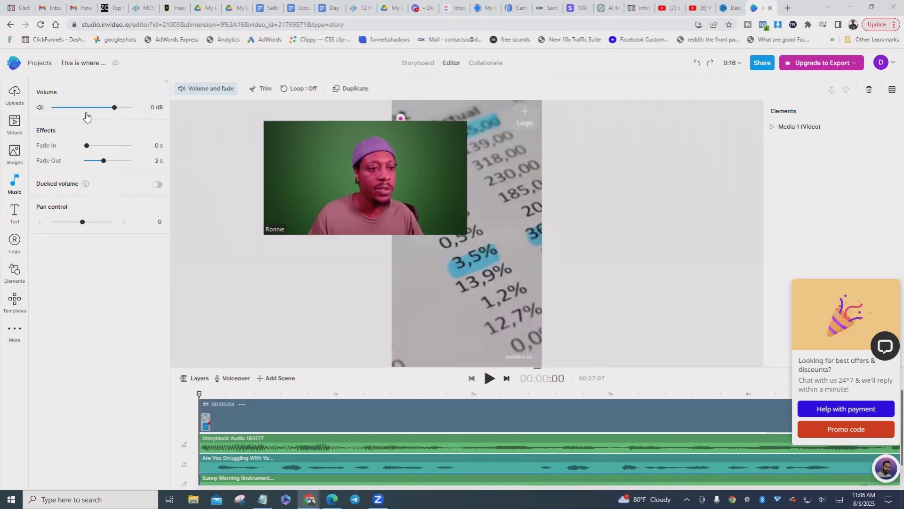
{"action": "left_click_drag", "start_coordinate": [87, 115], "coordinate": [57, 109]}
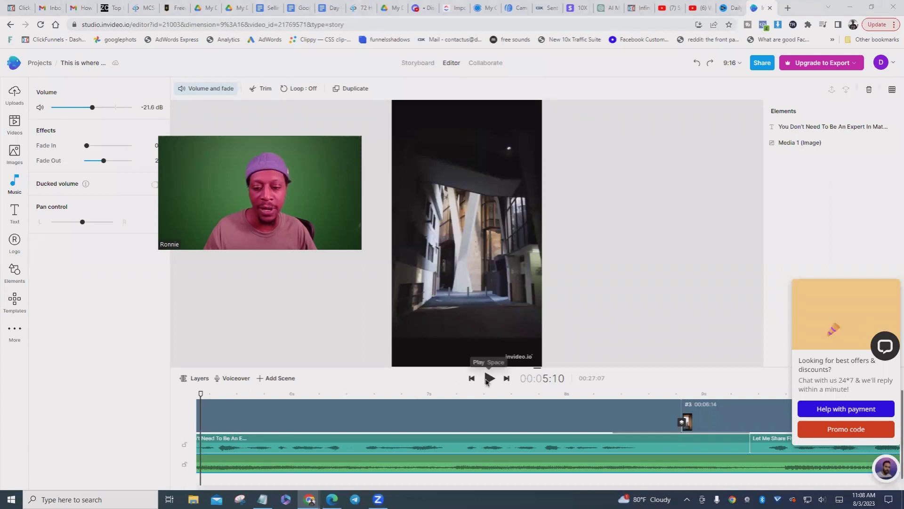
{"action": "left_click", "coordinate": [488, 380]}
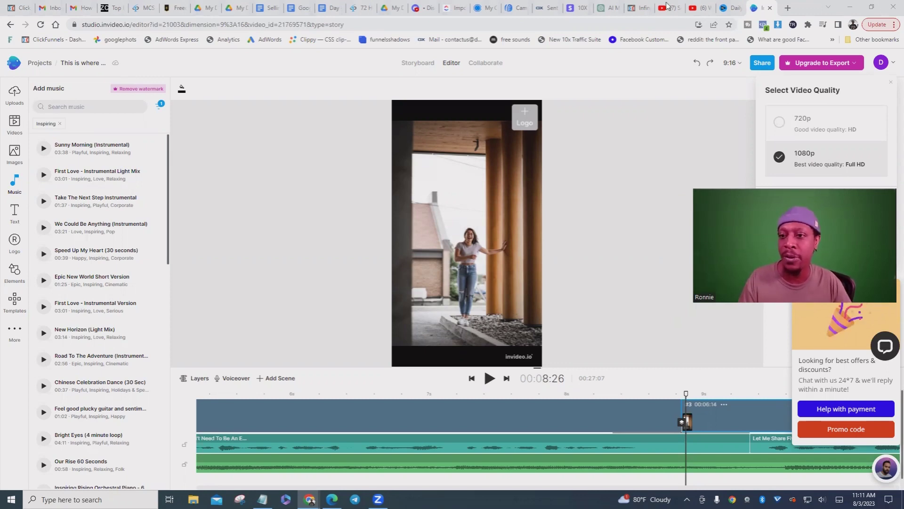
Choose 1080p Full HD as the video quality for the export
{"action": "left_click", "coordinate": [855, 159]}
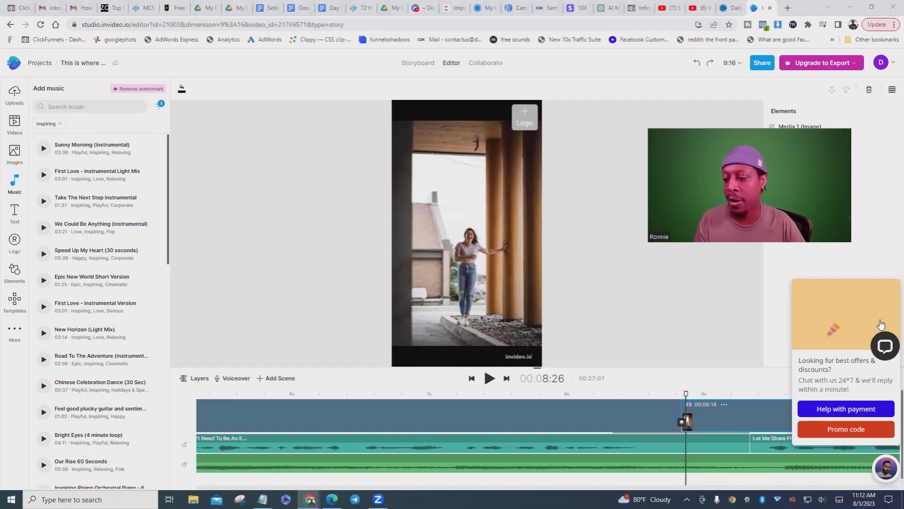
{"action": "mouse_move", "coordinate": [891, 325]}
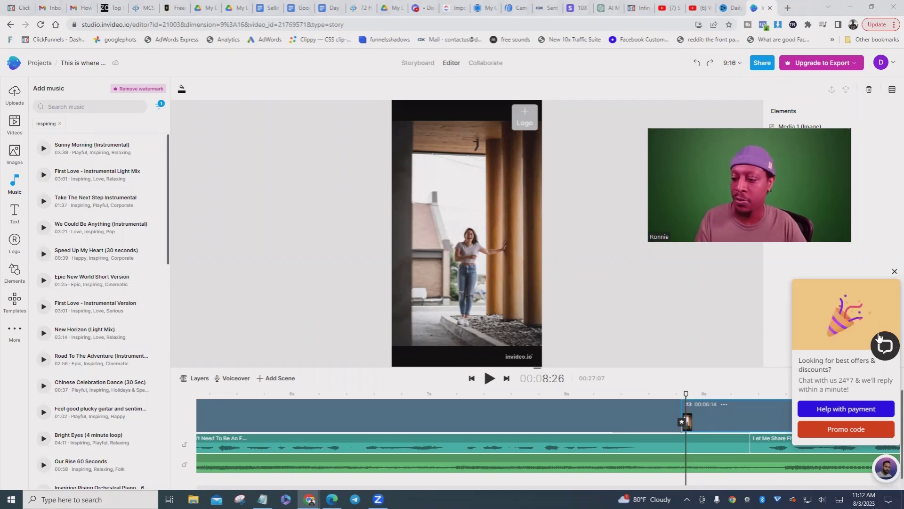